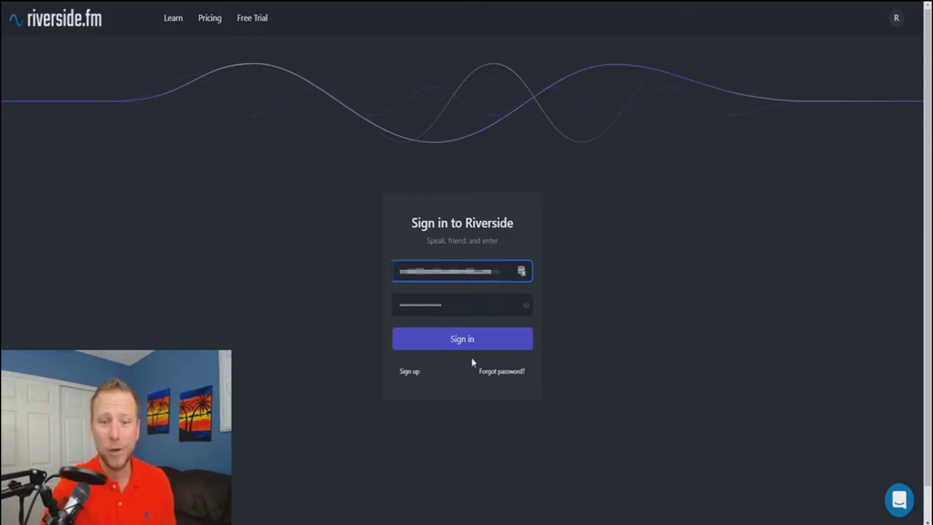
Sign in to Riverside with the filled-in credentials and look through the list of shows.
click(471, 342)
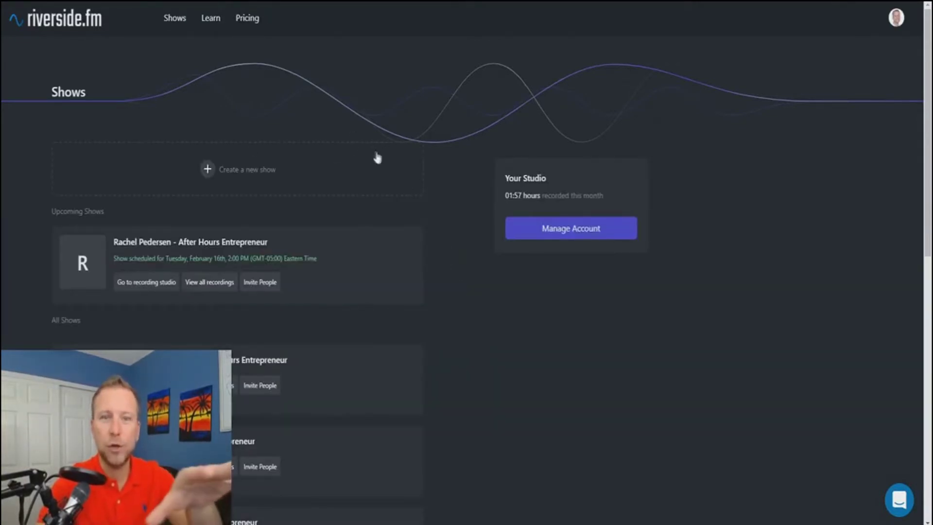
scroll(408, 171, down, 12)
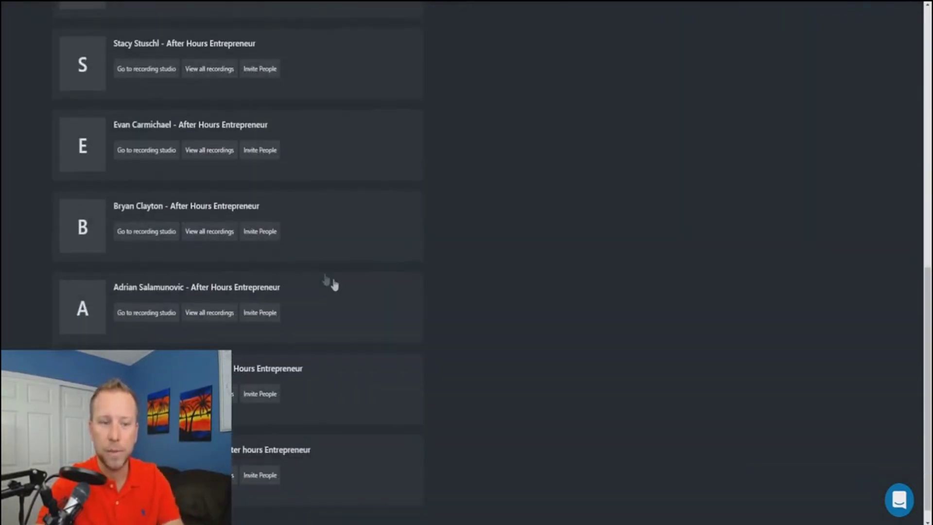
scroll(437, 326, up, 10)
scroll(436, 328, up, 2)
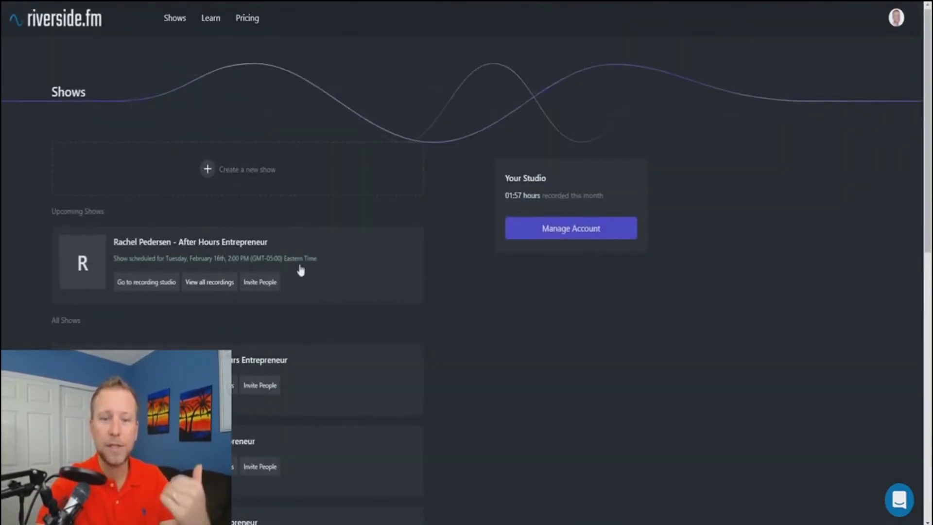
View the account settings page and return to the shows overview.
click(898, 23)
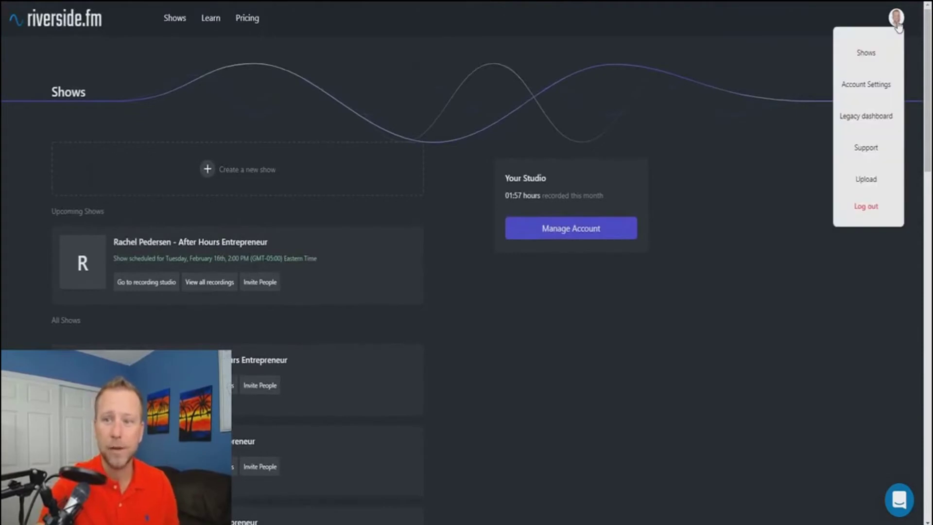
click(892, 87)
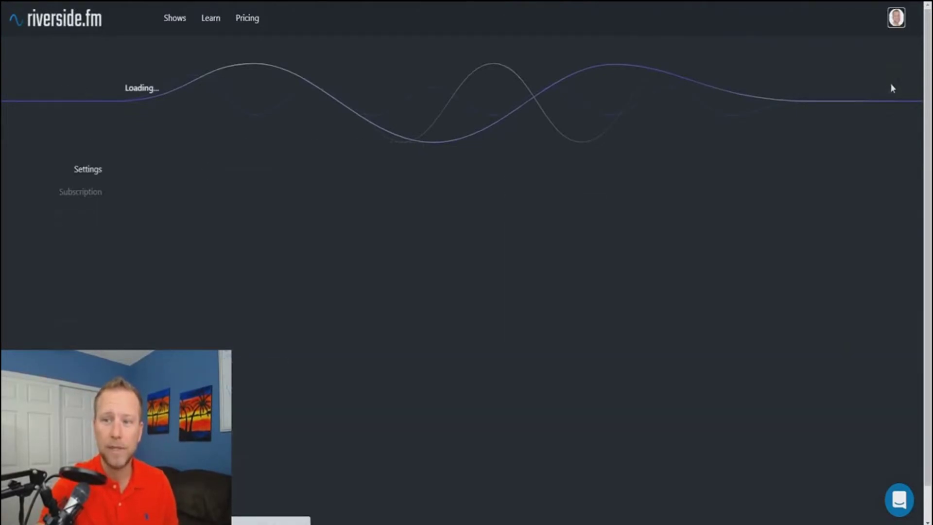
click(211, 21)
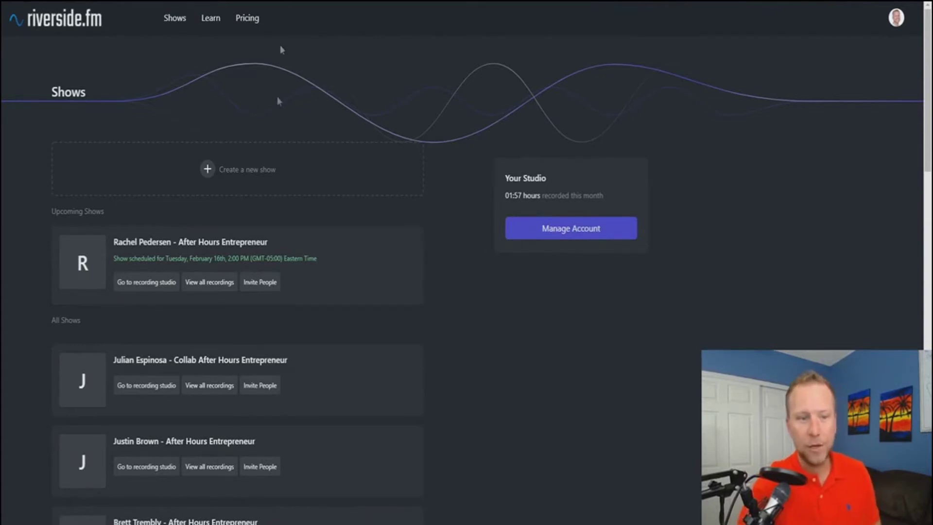
scroll(317, 380, down, 4)
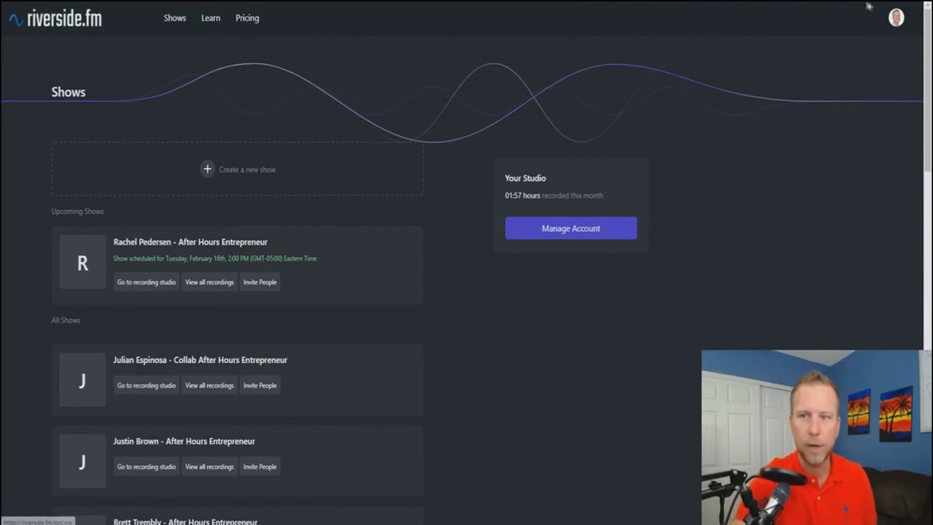
click(897, 19)
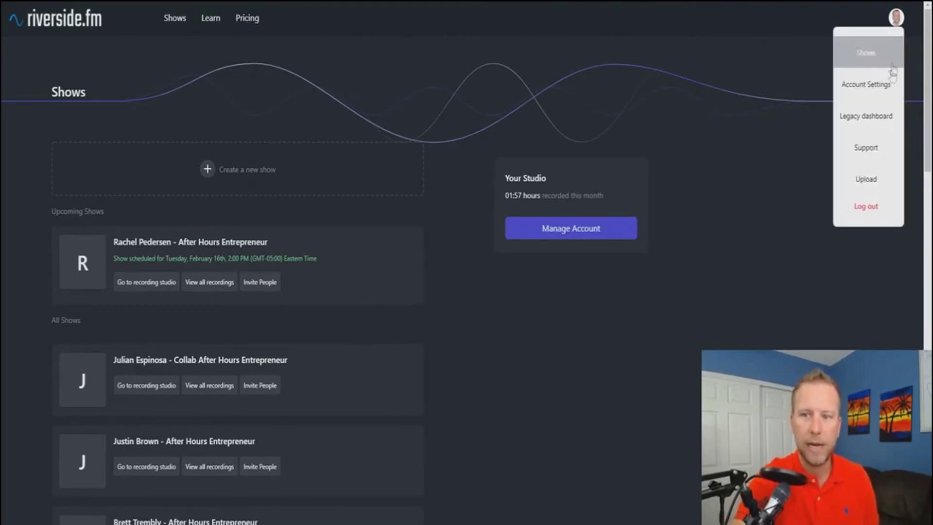
click(765, 73)
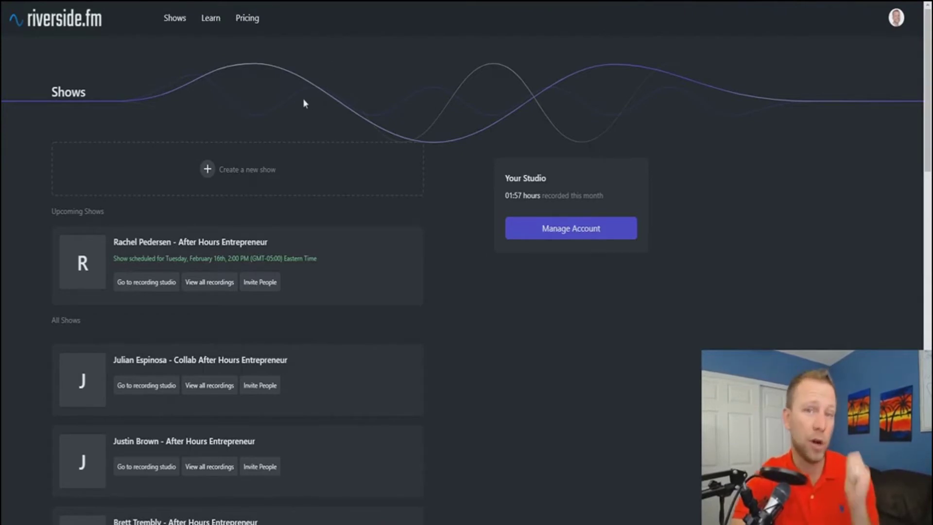
Start a new show named "After Hours Entrepreneur Example" with the Audio & Video recording type, viewing the scheduling options and cancelling them.
click(207, 169)
text(After Hours Entrepreneur Example)
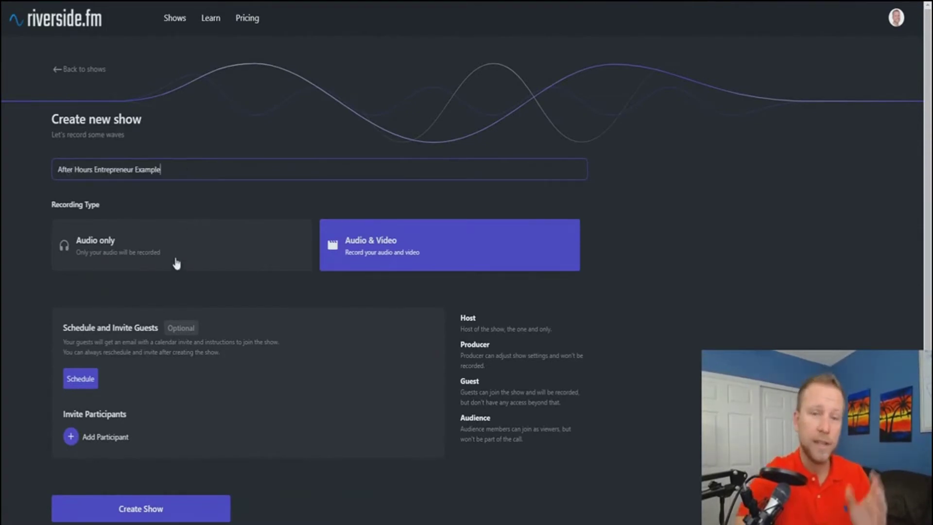
click(417, 247)
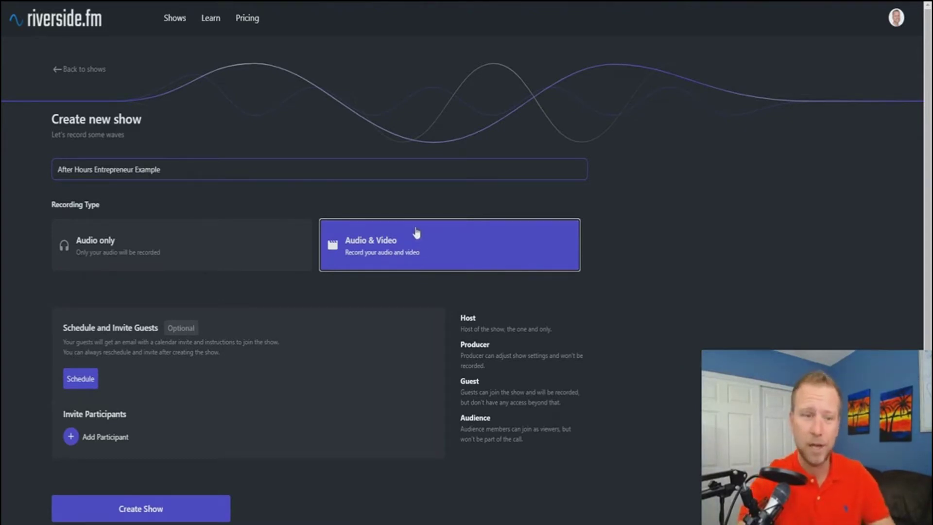
click(92, 381)
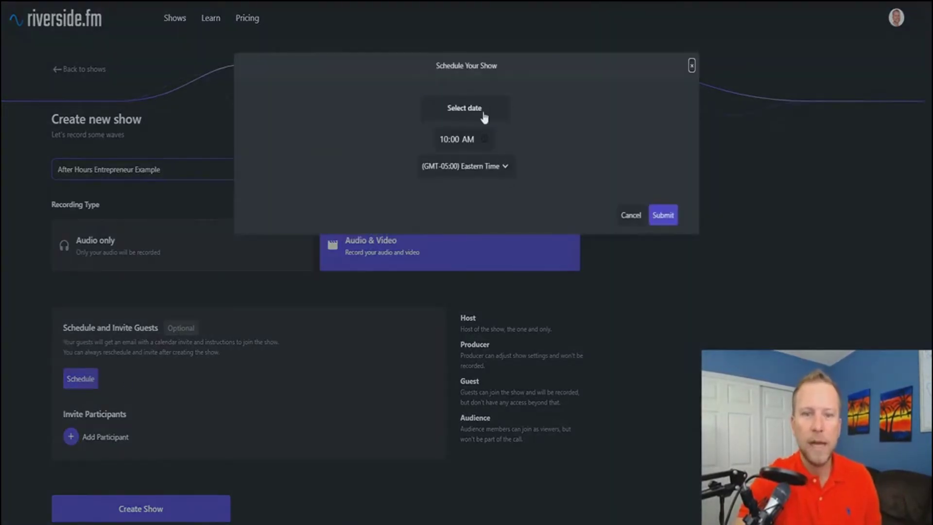
click(630, 214)
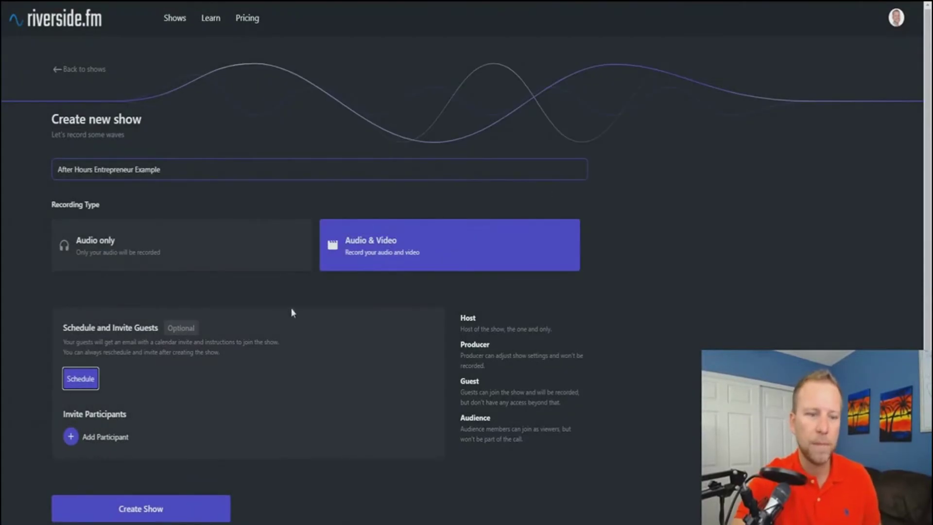
Add a participant to the show by entering their e-mail address and giving them the Guest role.
click(71, 437)
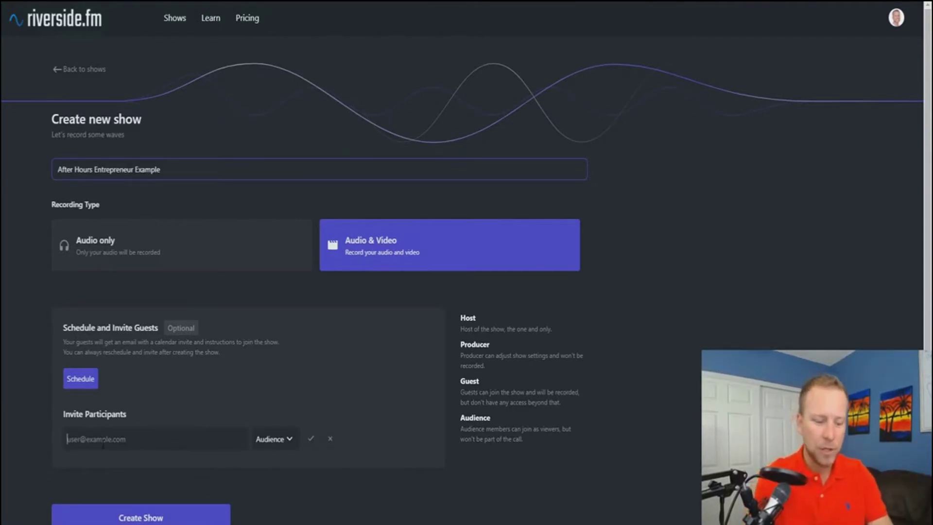
text(mail)
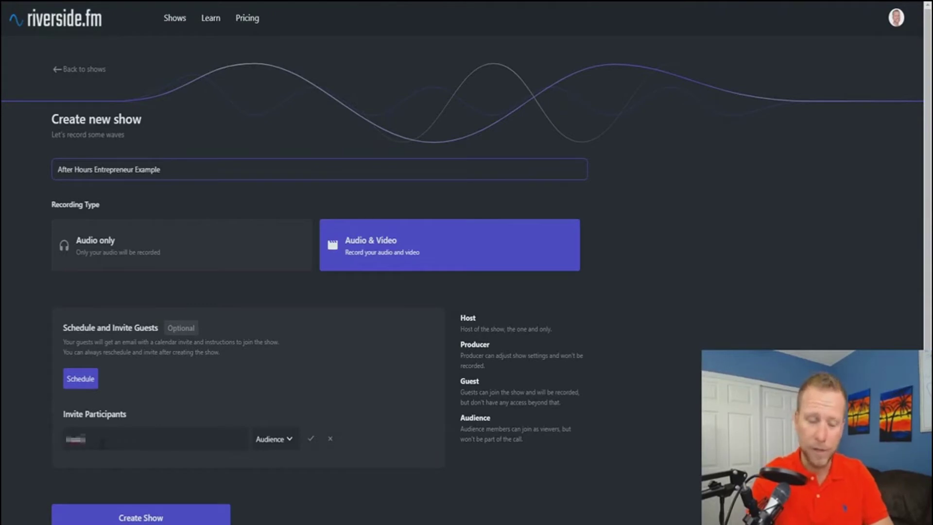
click(290, 439)
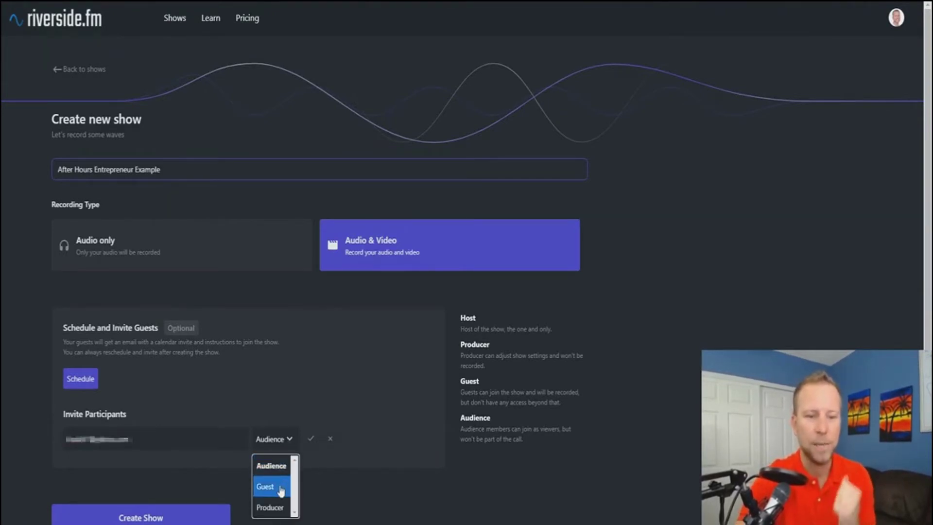
click(281, 488)
click(310, 438)
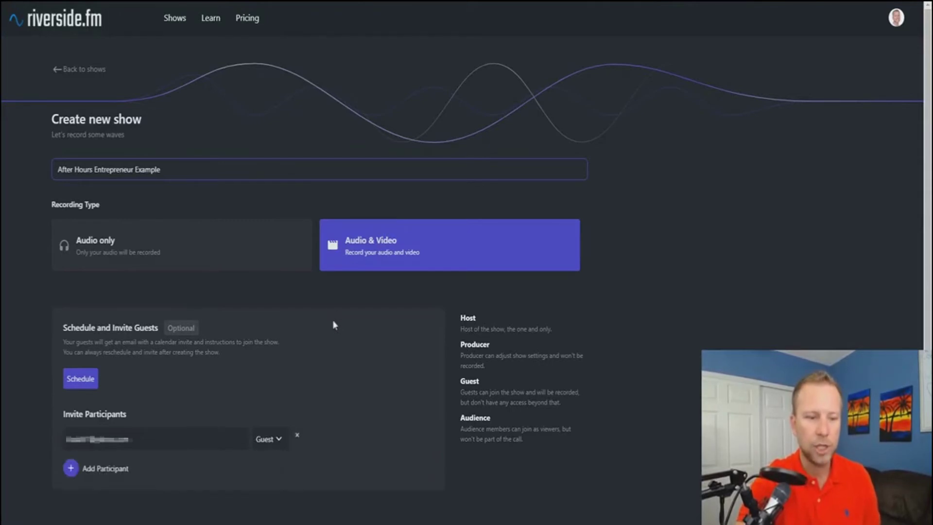
Enter a second participant's e-mail address with the Audience role and create the show.
click(71, 469)
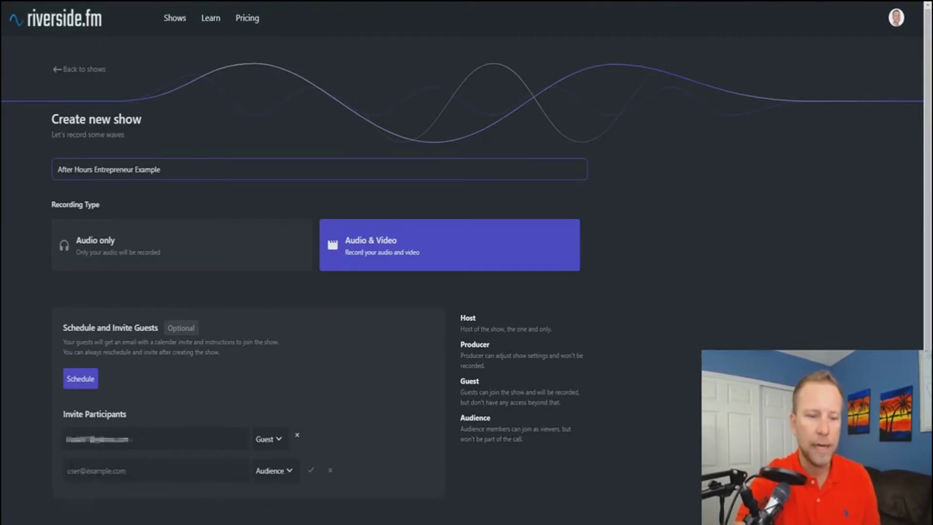
text([blurred email address])
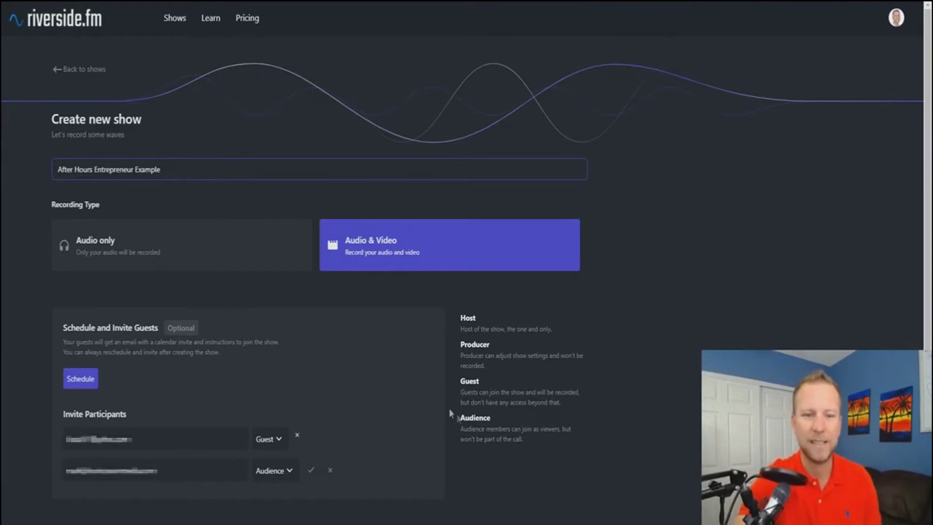
scroll(134, 488, down, 1)
click(134, 489)
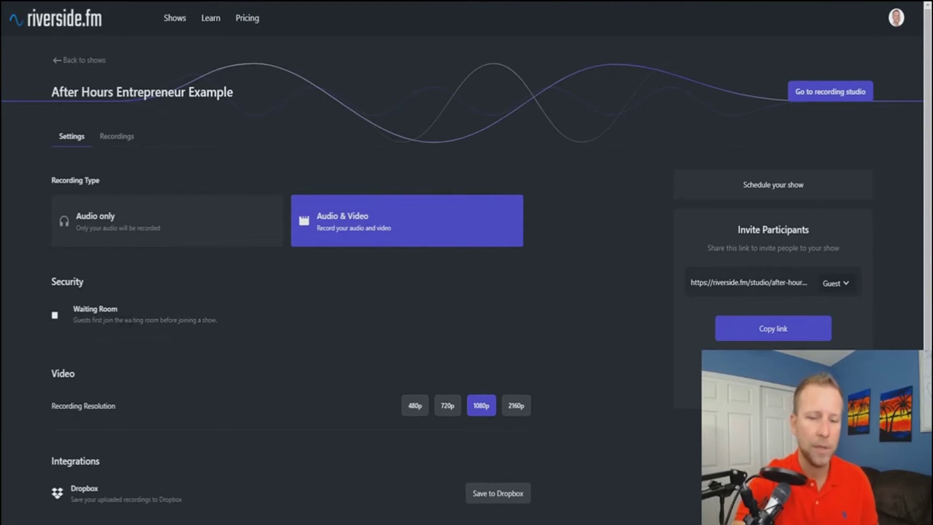
Review the new show's recording, security and integration settings, and read the show creation e-mail with its recording checklist in Gmail.
scroll(182, 367, down, 1)
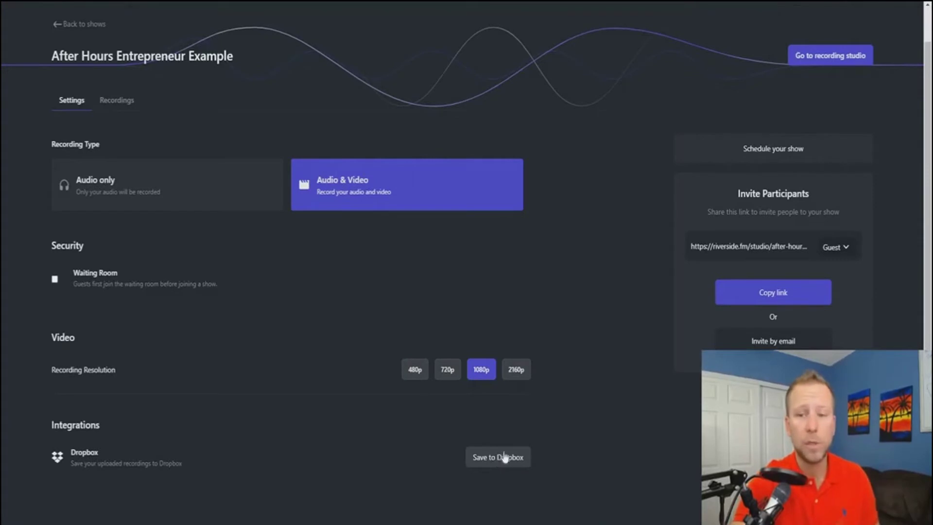
scroll(603, 339, up, 1)
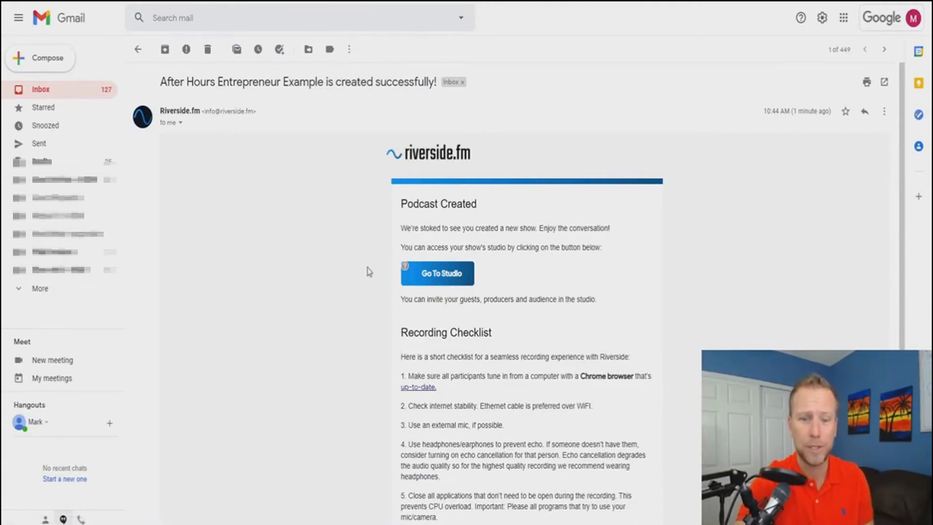
scroll(369, 271, down, 3)
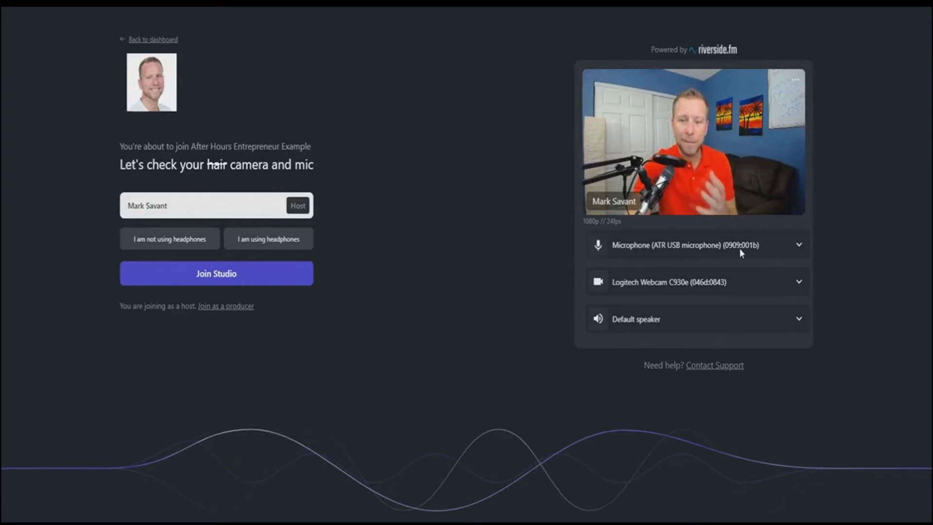
Check the camera choice, declare that no headphones are used, and join the show's studio as host.
click(757, 284)
click(812, 287)
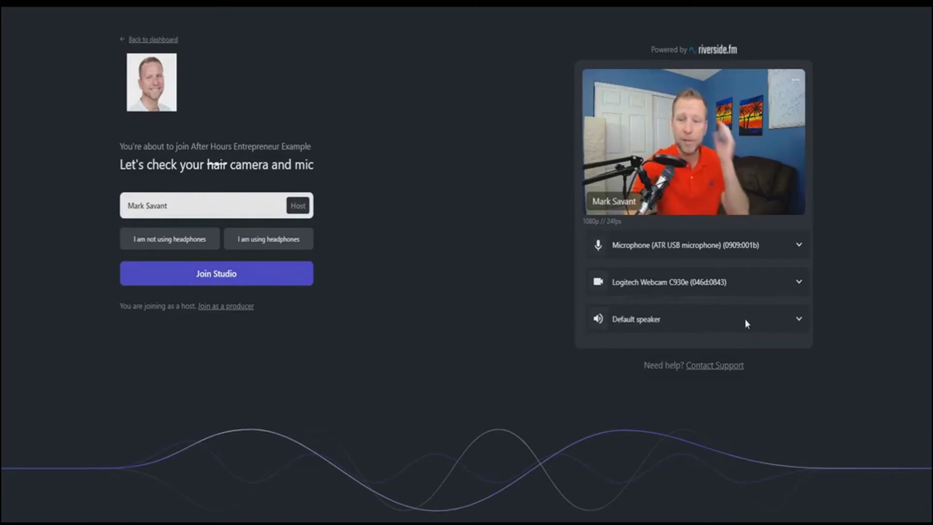
click(179, 245)
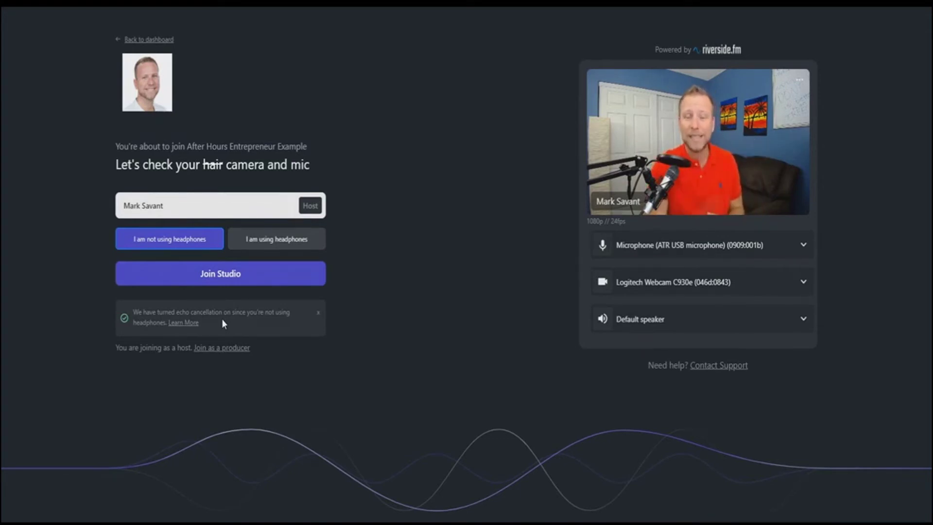
click(225, 275)
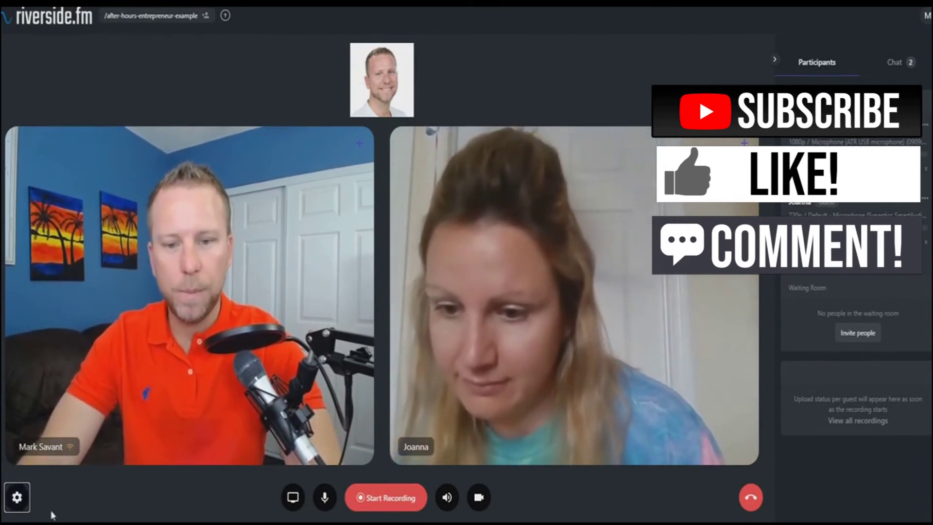
Examine the studio's audio and video, live stream and recording settings, and close them without changes.
mouse_move(437, 514)
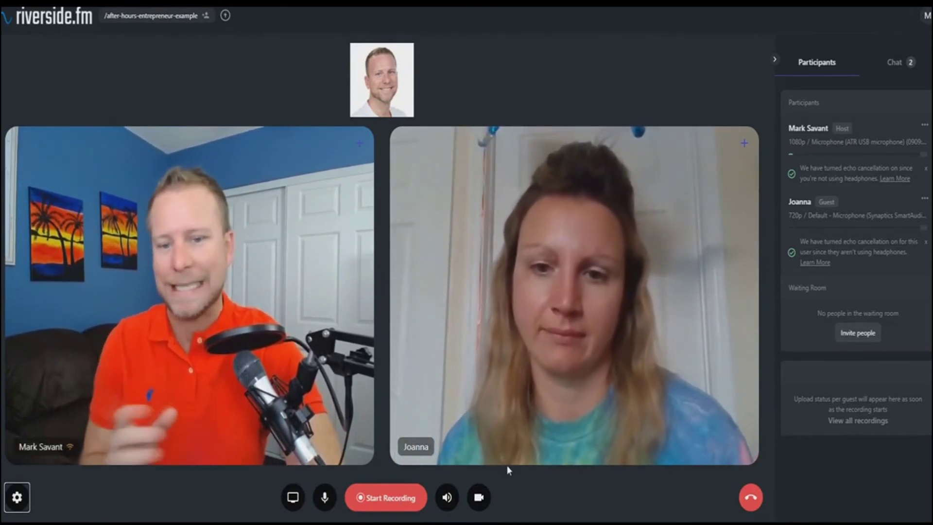
click(492, 506)
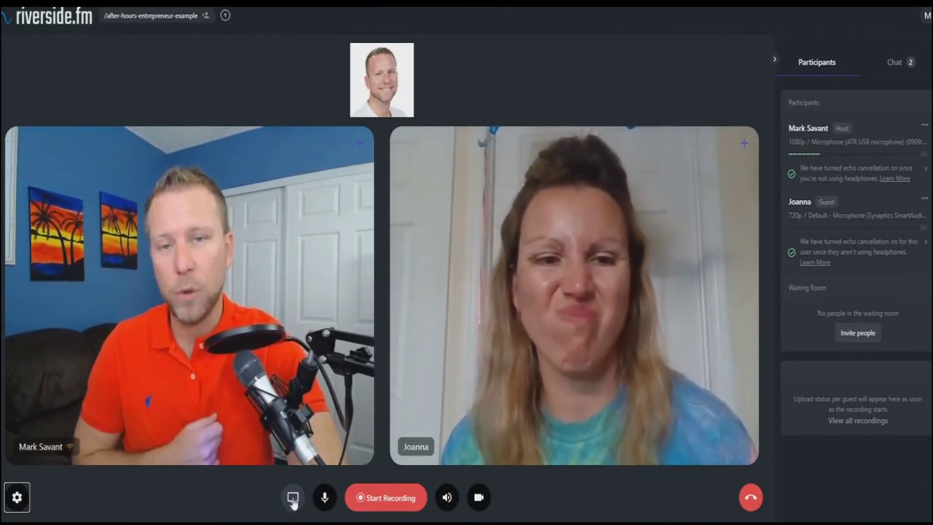
click(17, 498)
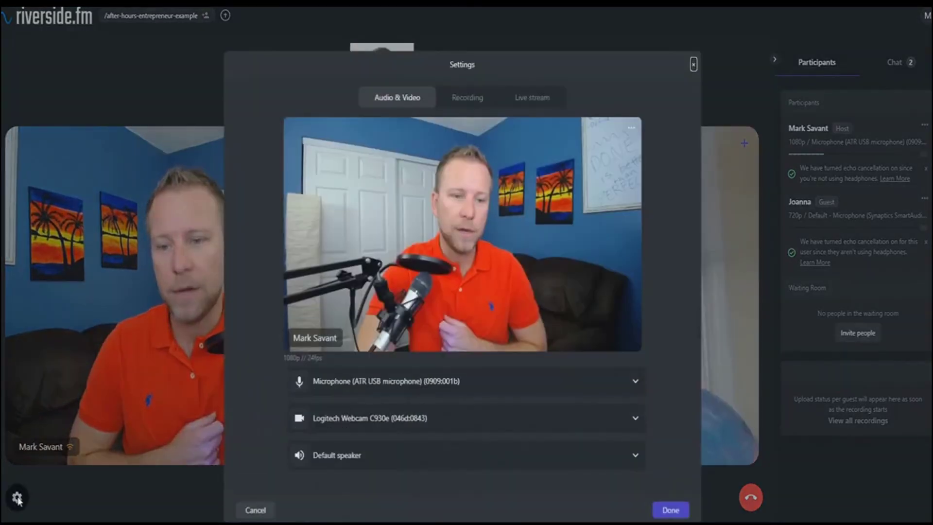
click(531, 100)
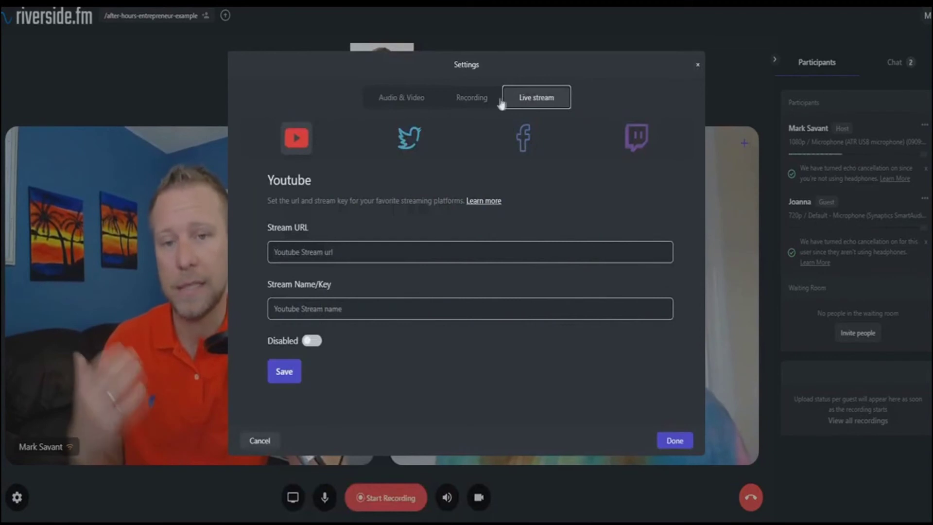
click(468, 100)
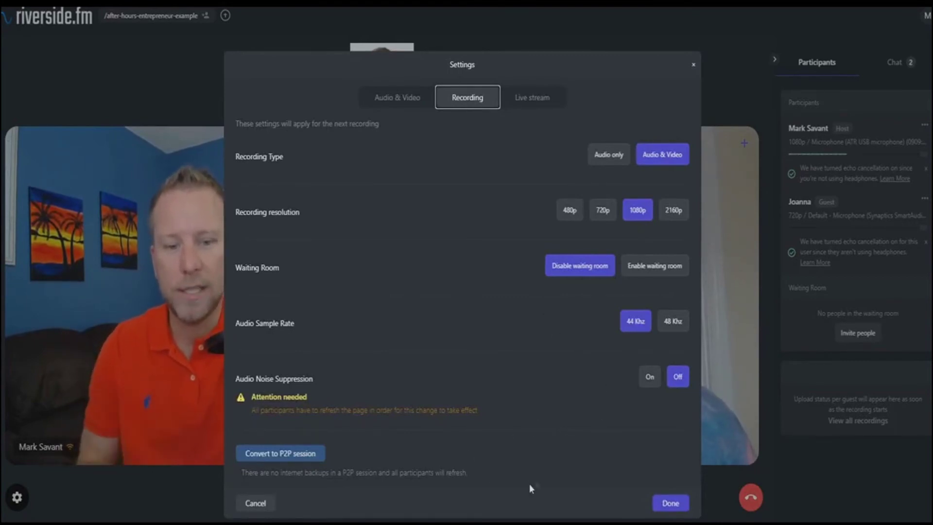
click(262, 470)
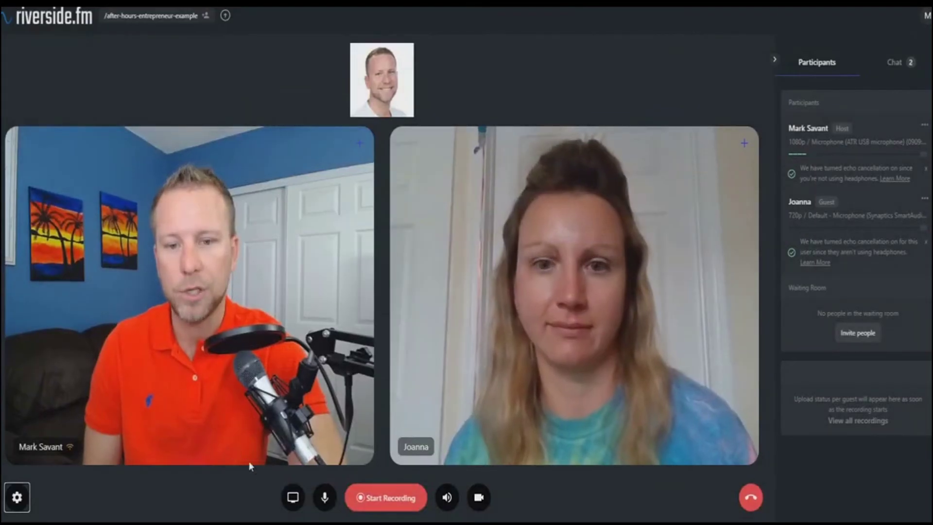
Record a session of about 17 seconds with the guest and end the meeting for all participants.
click(390, 501)
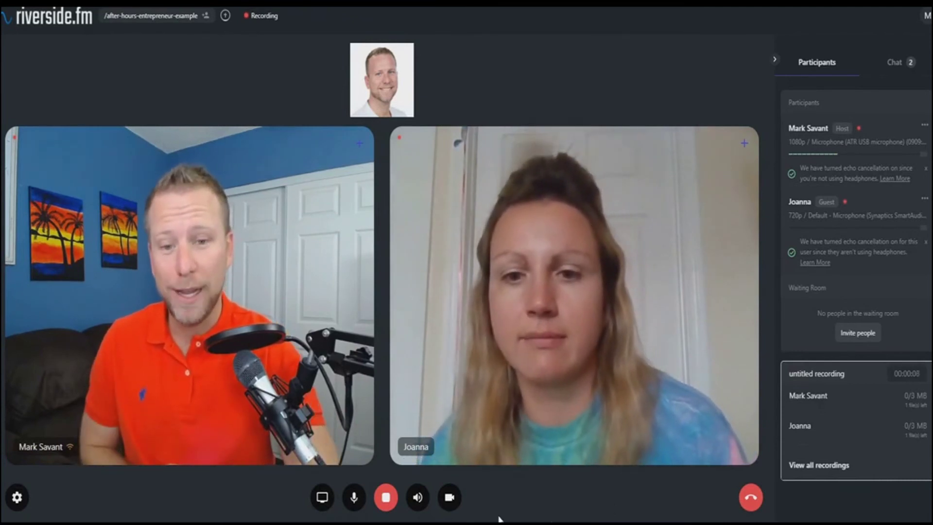
click(387, 500)
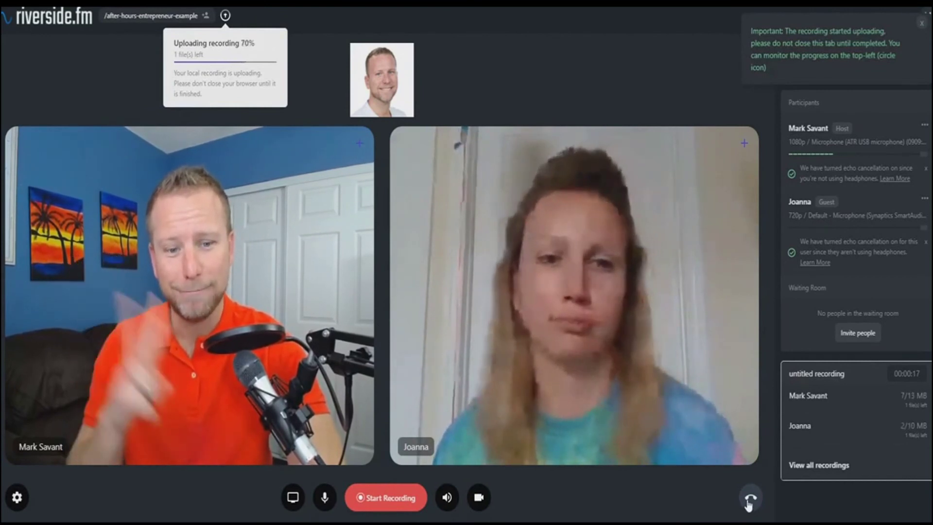
click(752, 504)
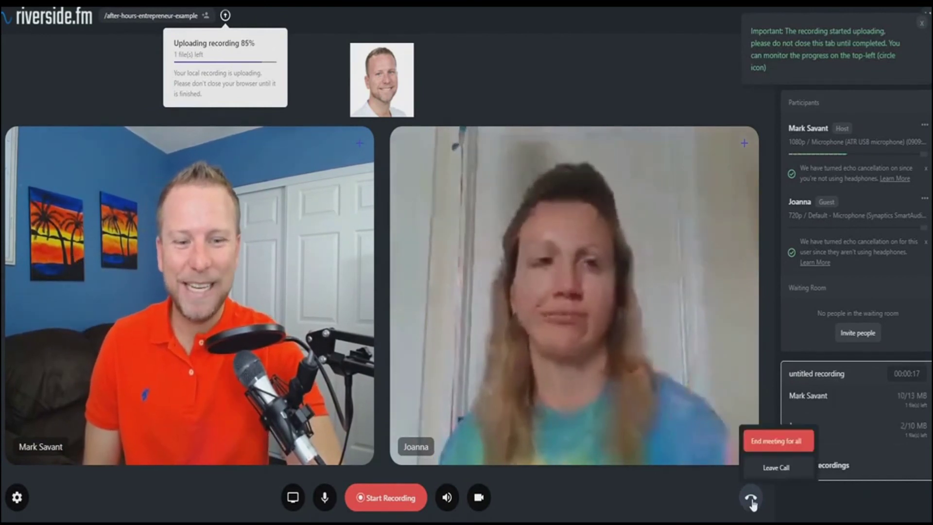
click(766, 442)
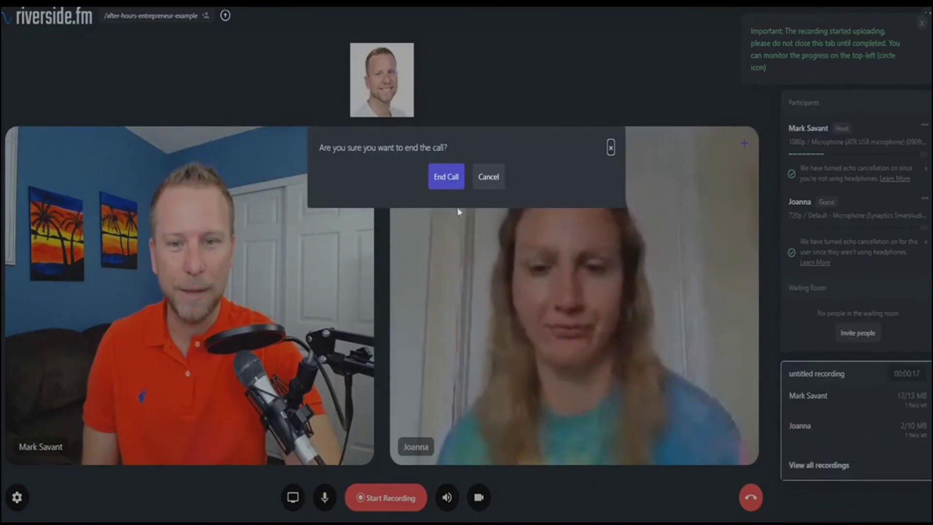
click(447, 177)
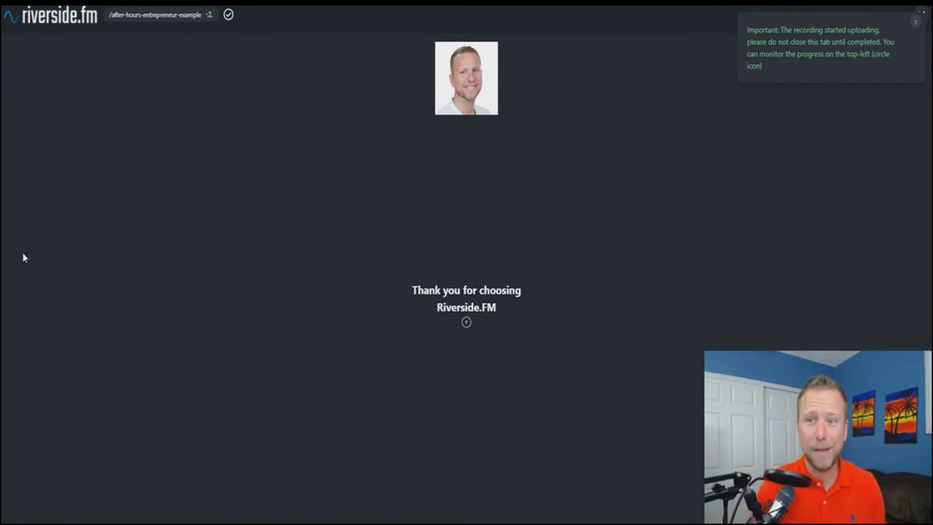
click(916, 23)
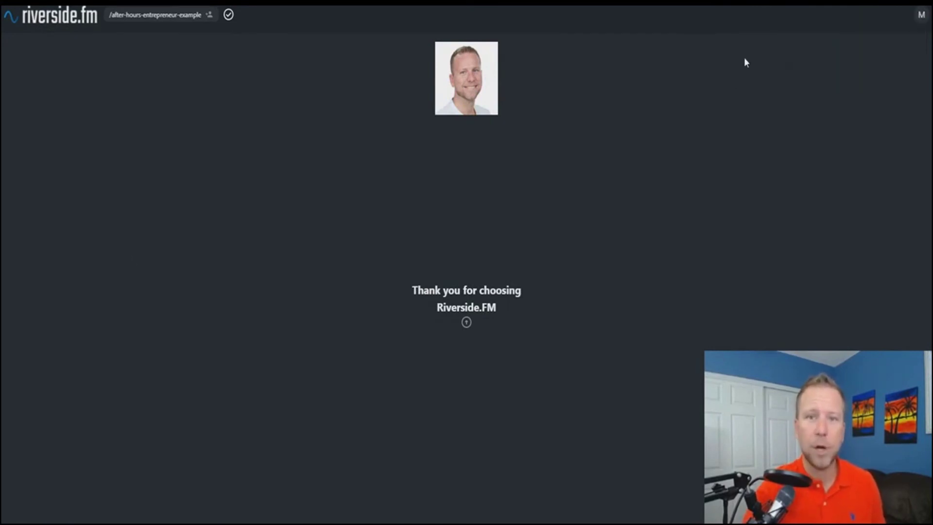
Go back to the dashboard, open all recordings of the After Hours Entrepreneur Example show and dismiss the welcome notice.
click(921, 21)
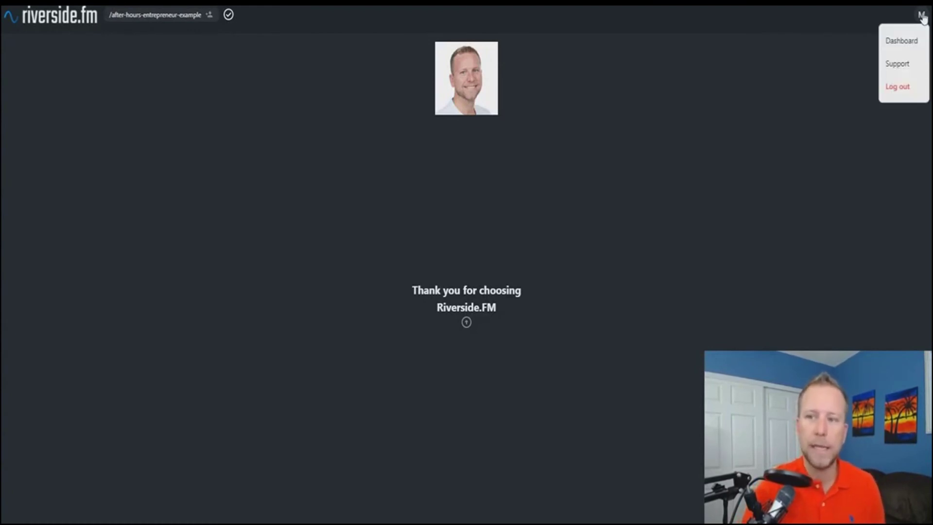
click(902, 40)
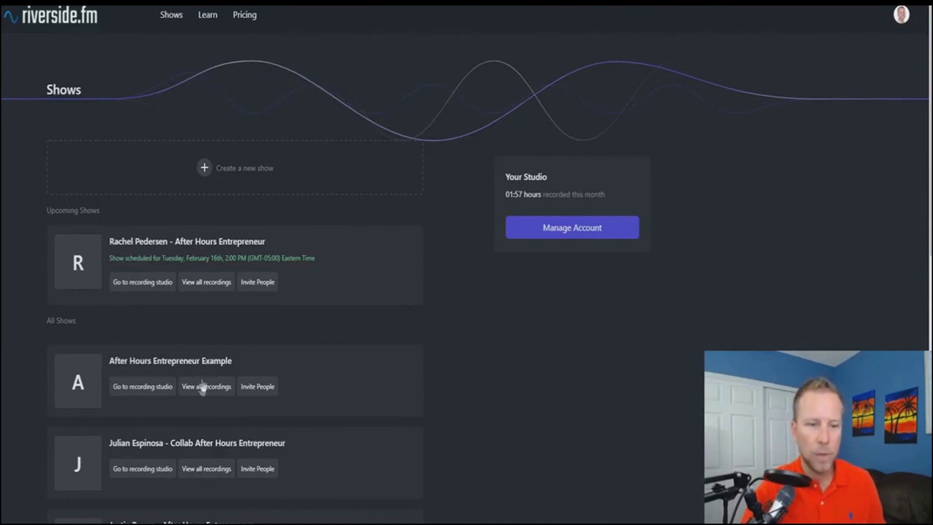
click(212, 392)
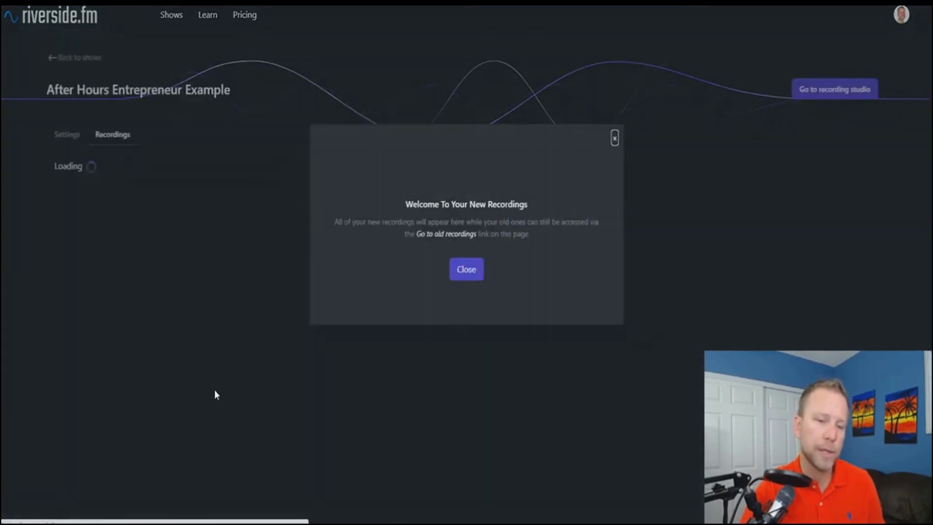
click(464, 274)
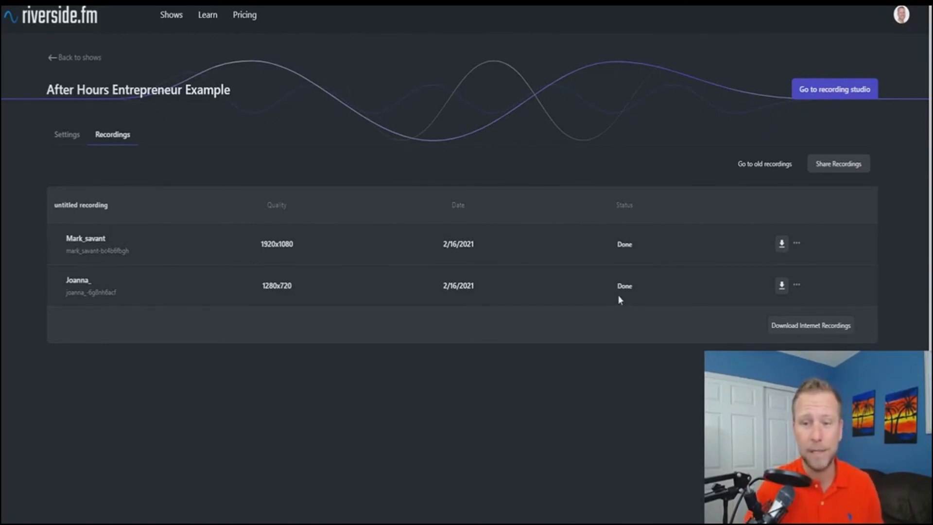
Download the audio & video tracks of both the host's and the guest's recordings.
click(782, 244)
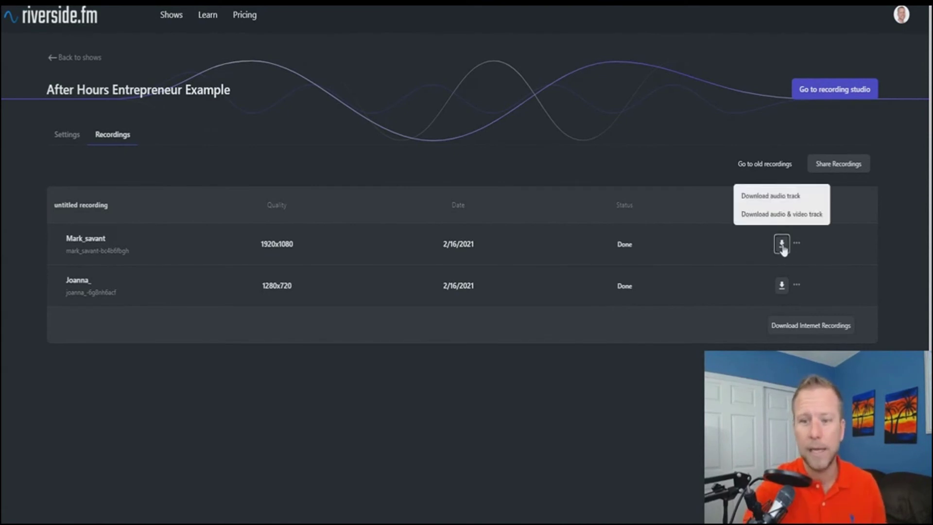
click(774, 218)
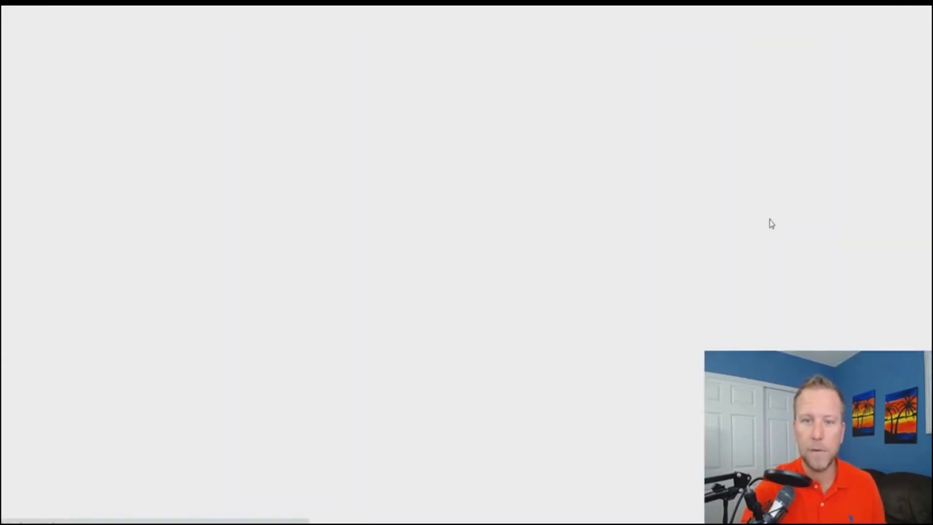
click(782, 285)
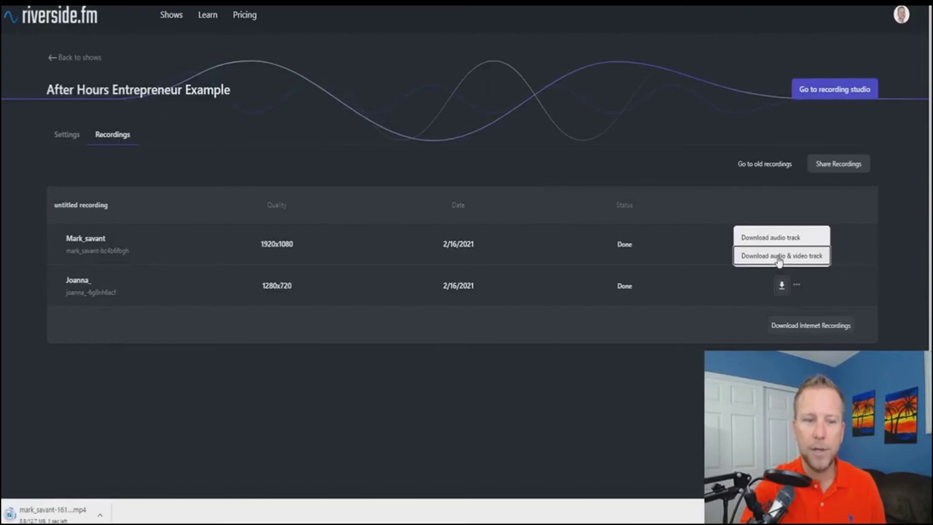
click(779, 257)
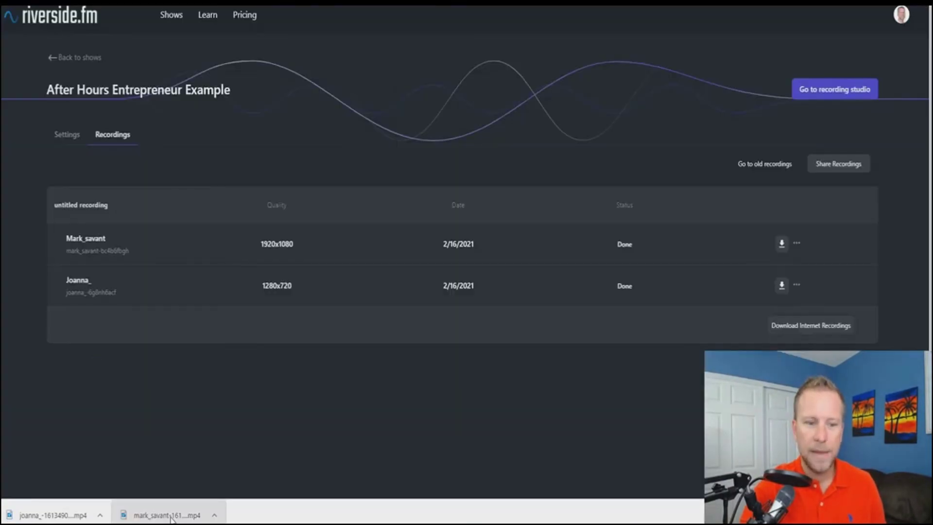
Open the host's downloaded MP4 recording in the video player, watch a few seconds and pause it.
click(183, 512)
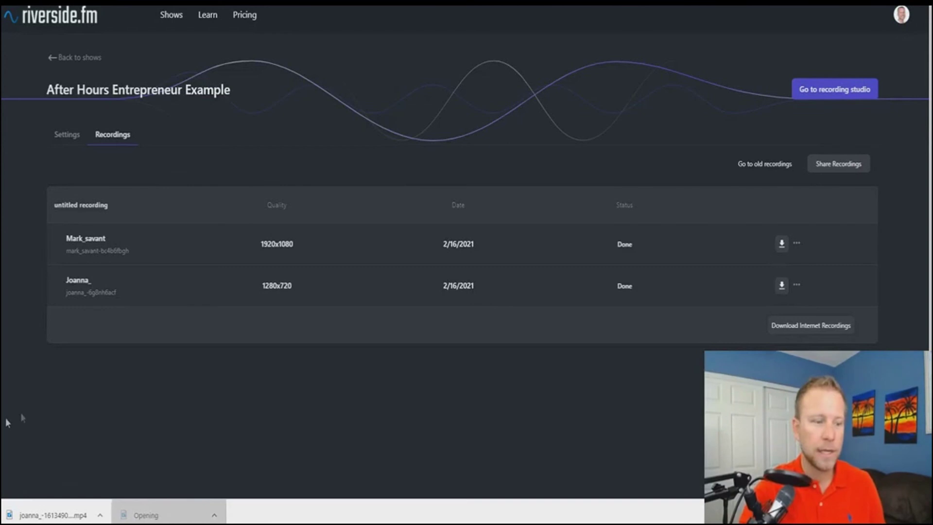
click(175, 518)
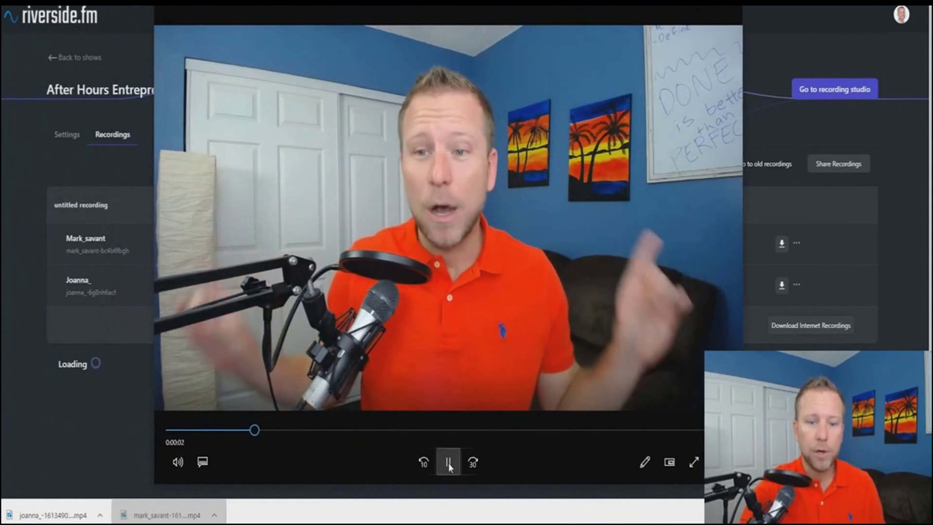
click(448, 464)
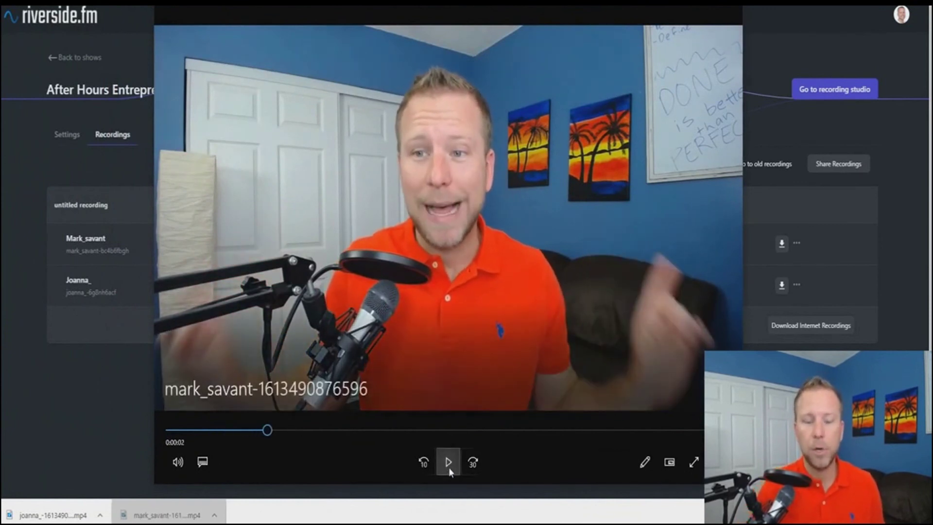